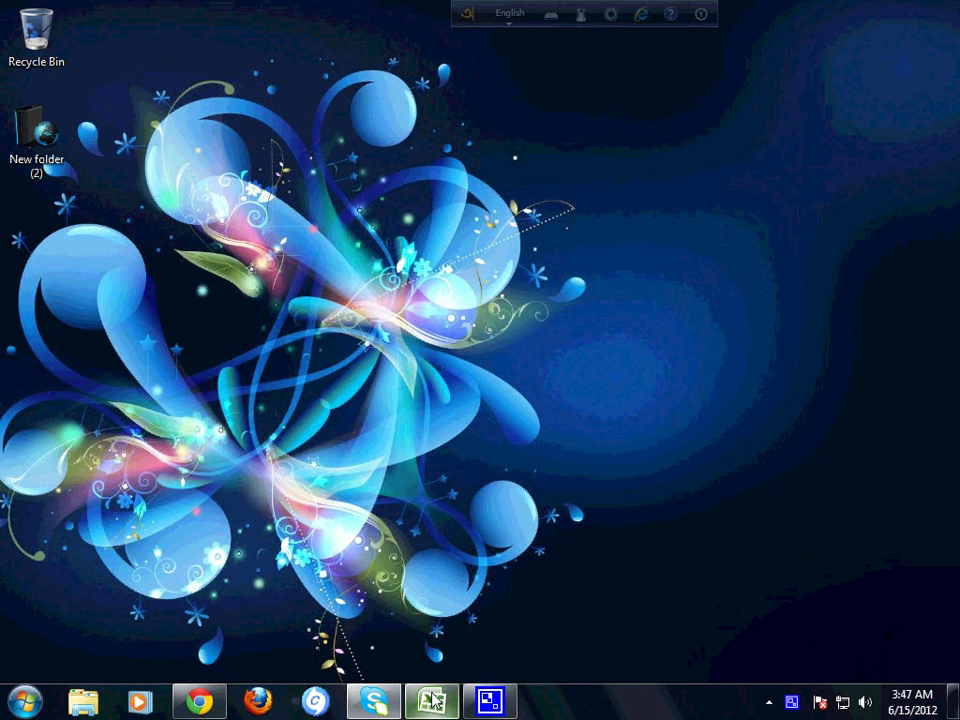
Step: Restore the Excel workbook PART1 showing Sheet4's empty 10-by-10 grid with red headers 1–10
click(433, 703)
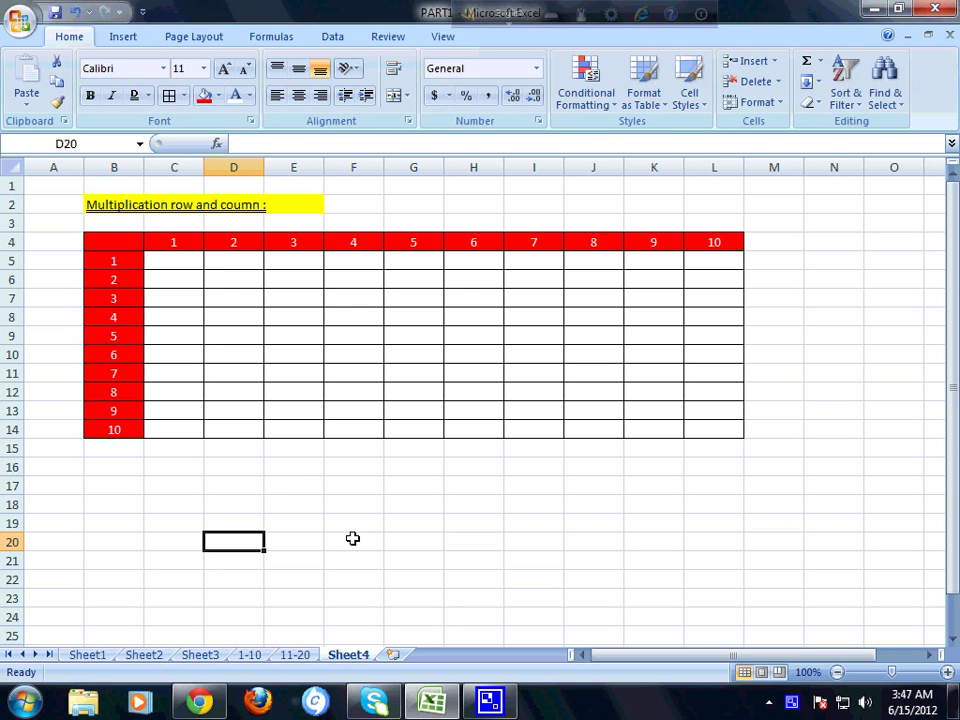
click(250, 656)
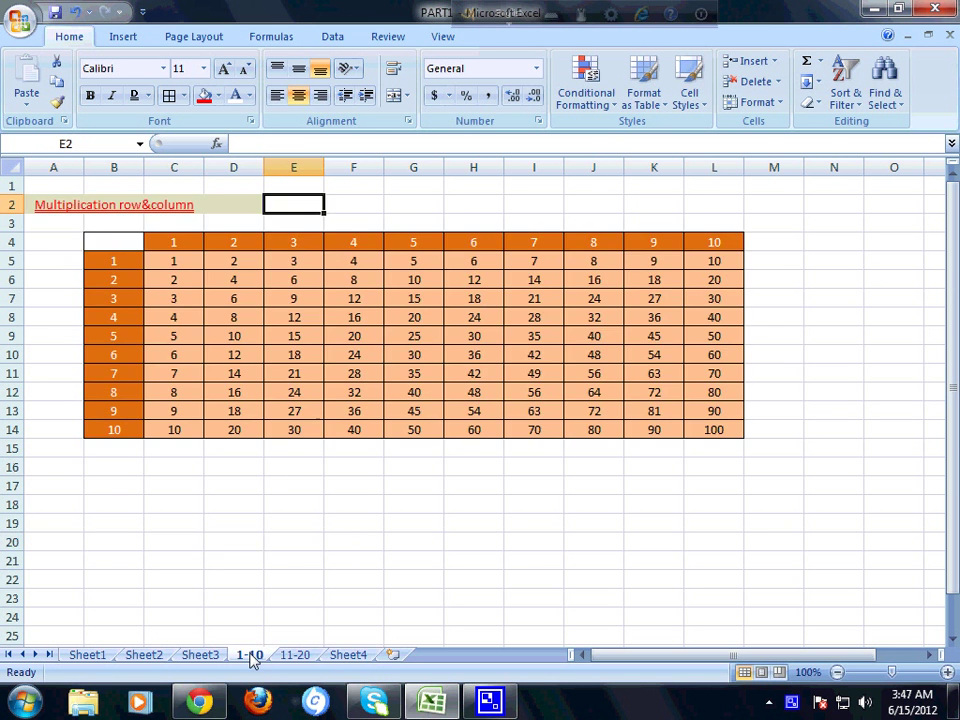
click(345, 656)
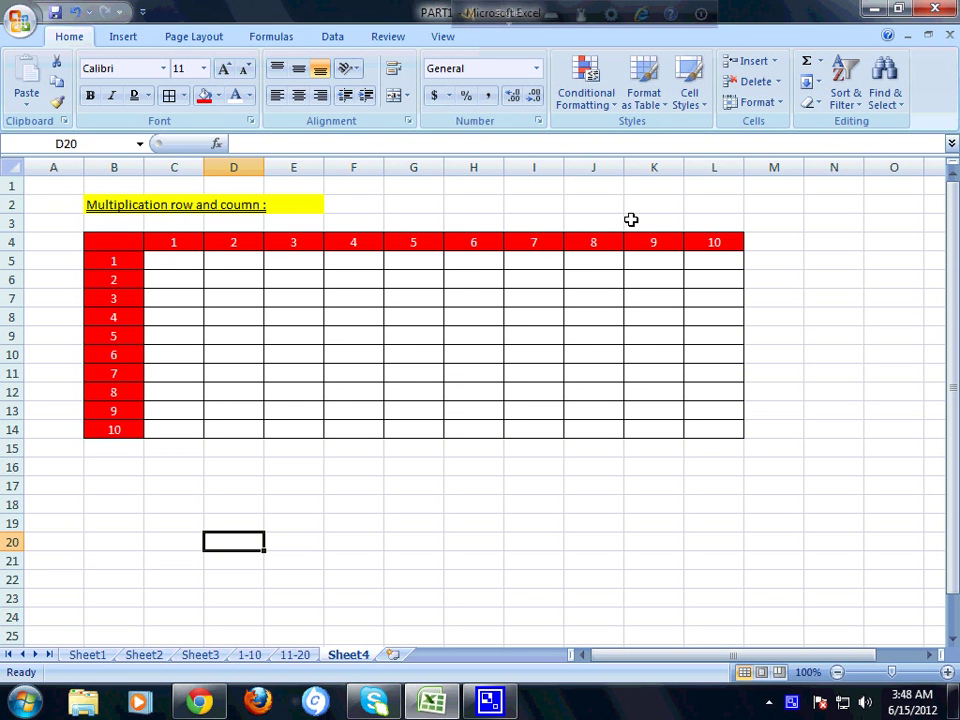
click(158, 261)
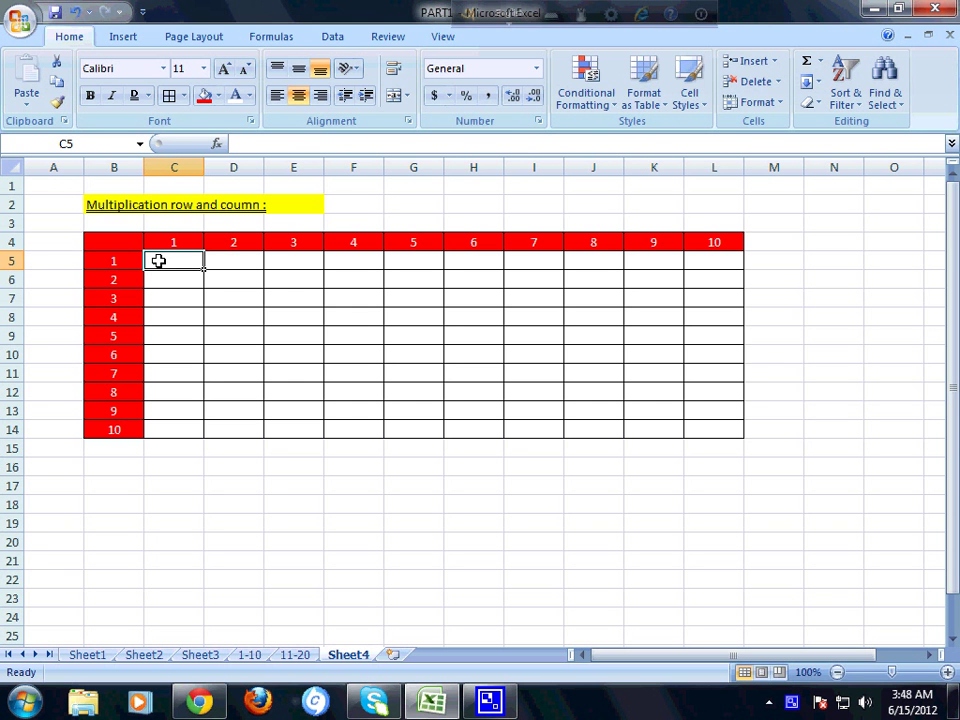
Step: Start the C5 formula as =$C$4, referencing the first column header
text(=)
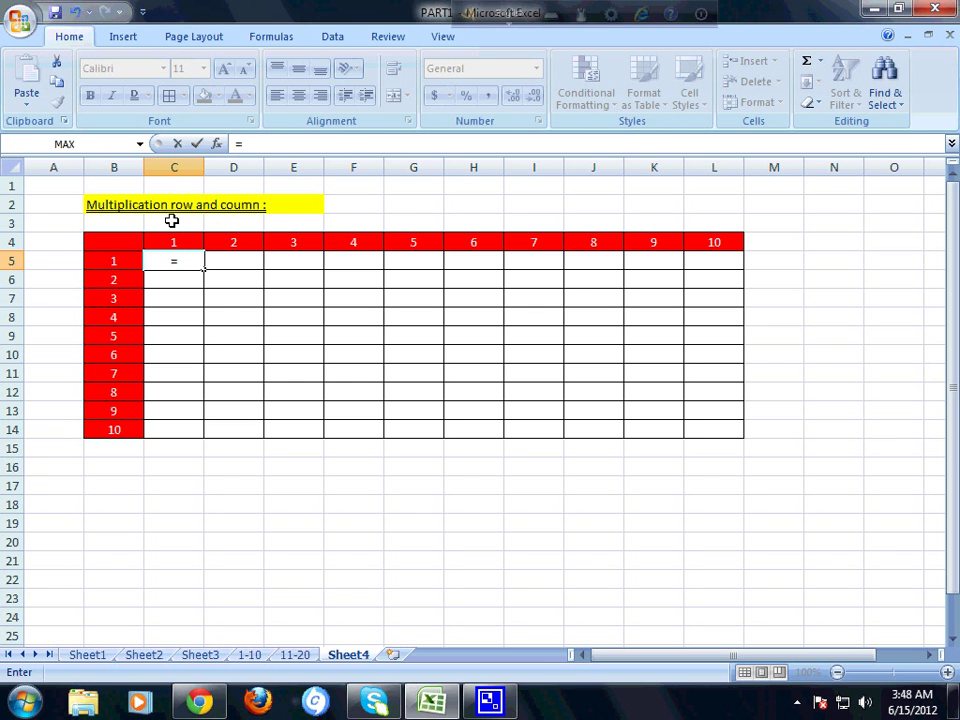
click(171, 240)
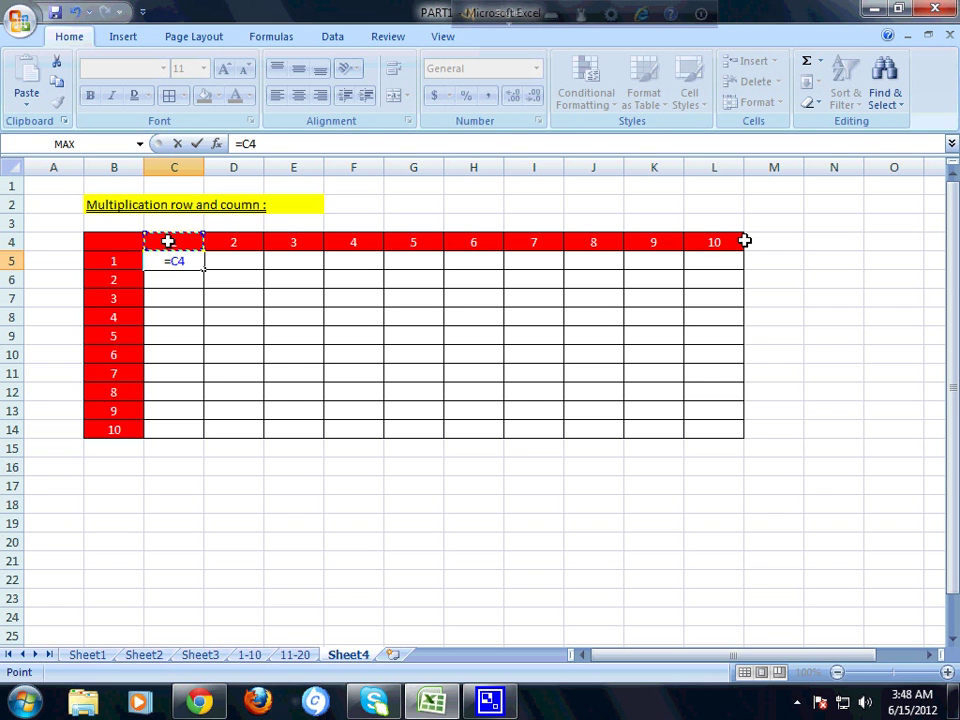
key(F4)
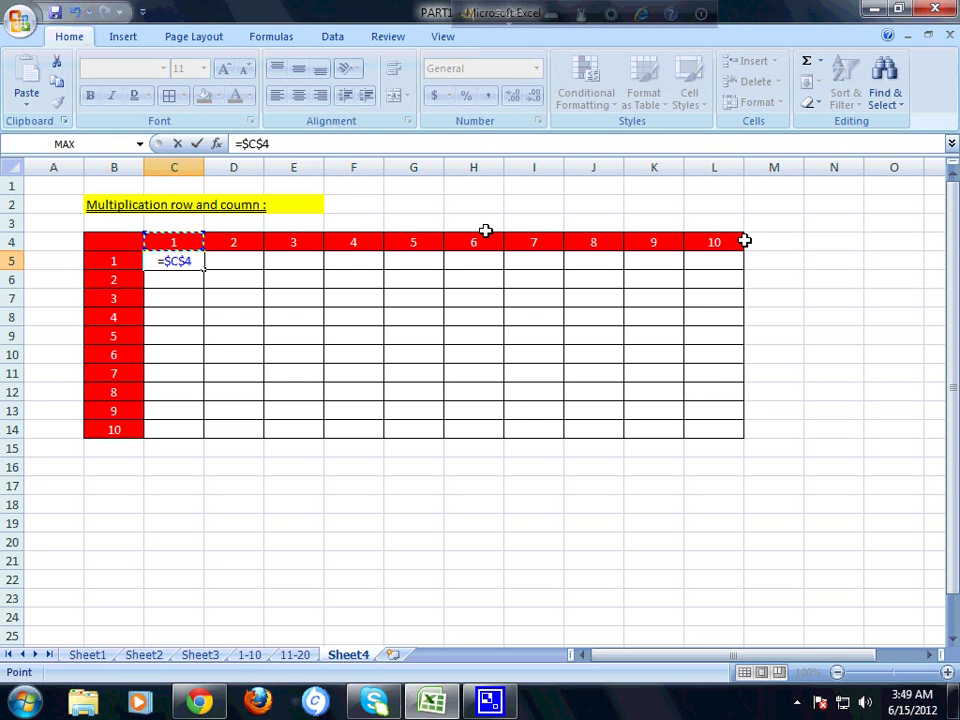
Step: Change the reference to C$4 and extend the formula to =C$4*B5
key(F4)
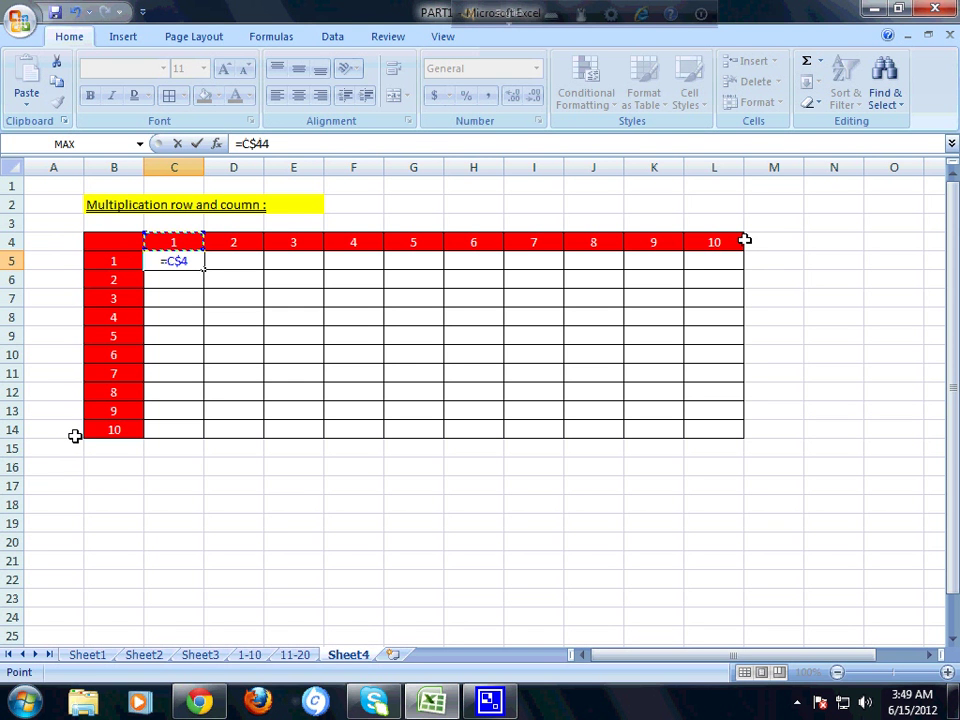
text(*)
click(113, 258)
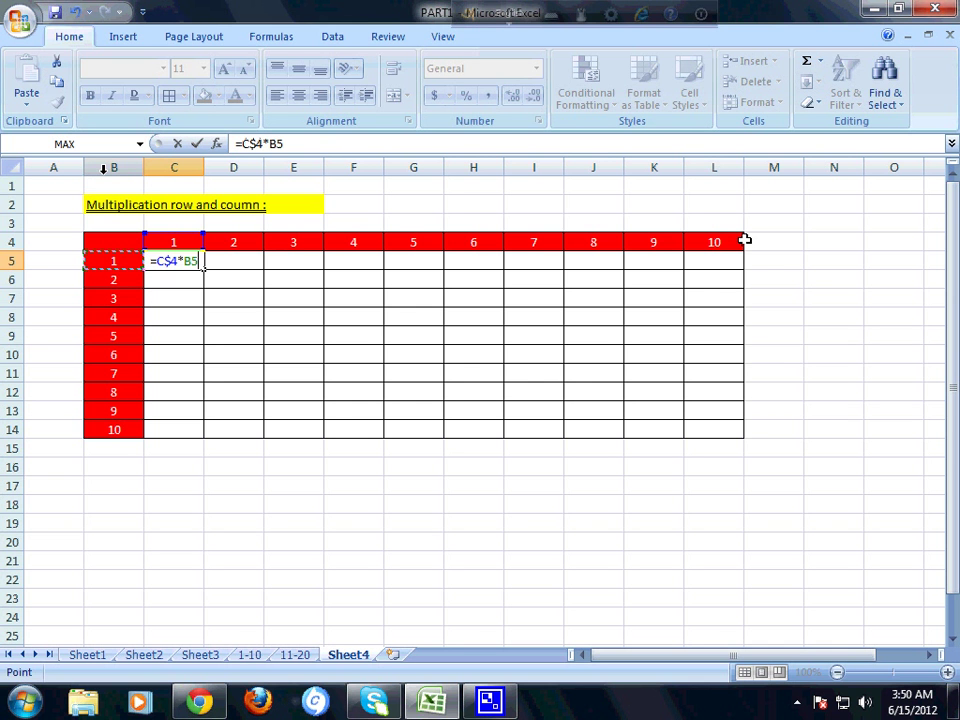
Step: Lock B5's column so C5 commits as =C$4*$B5, displaying 1
key(F5)
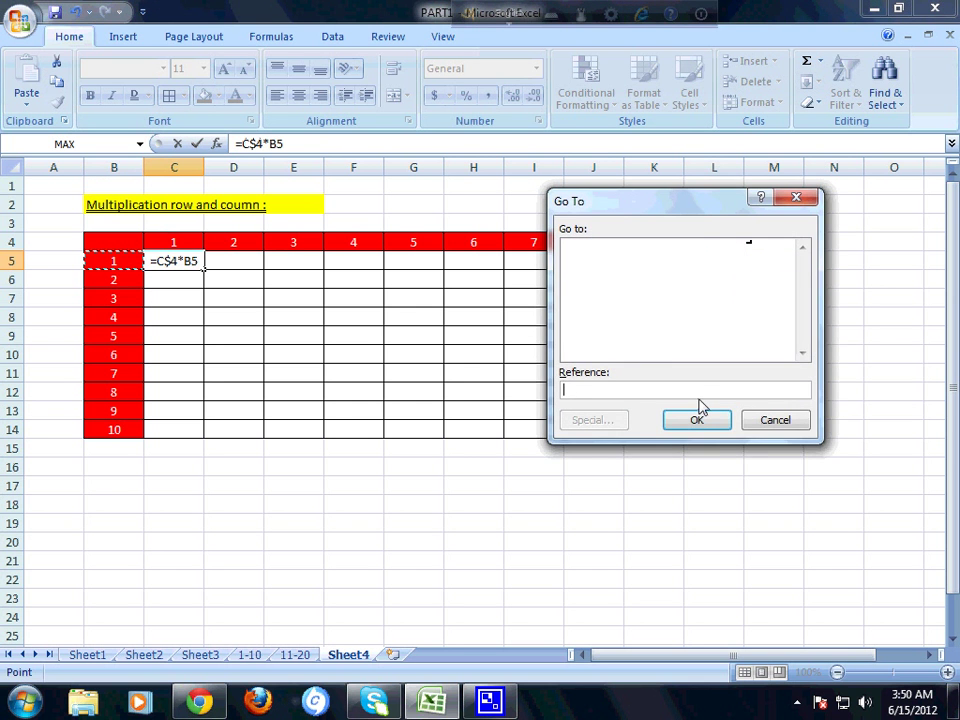
click(785, 423)
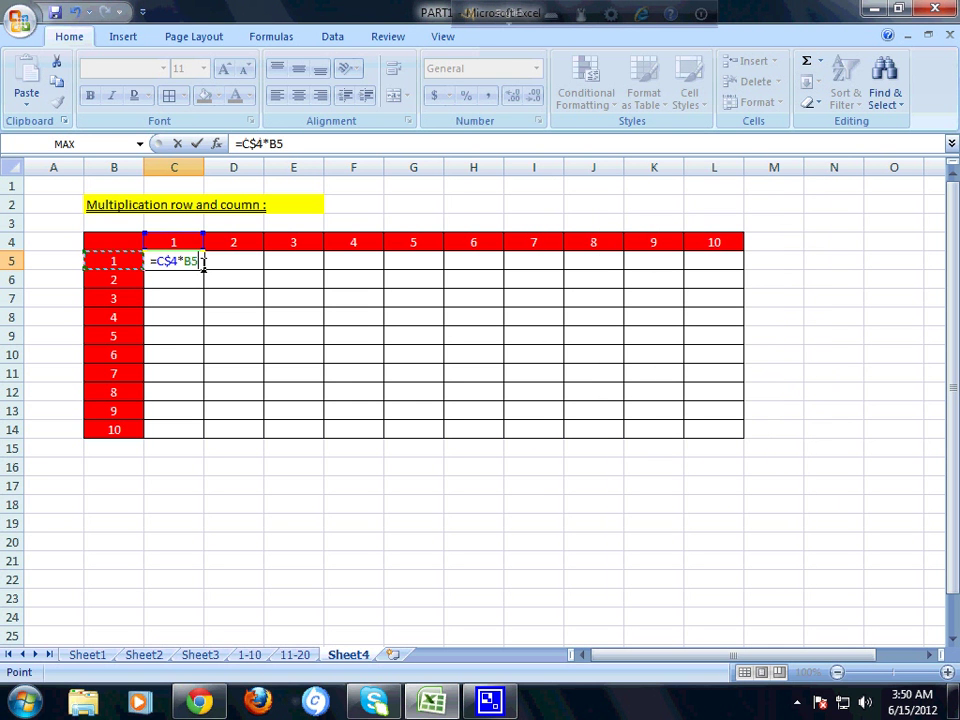
key(F4)
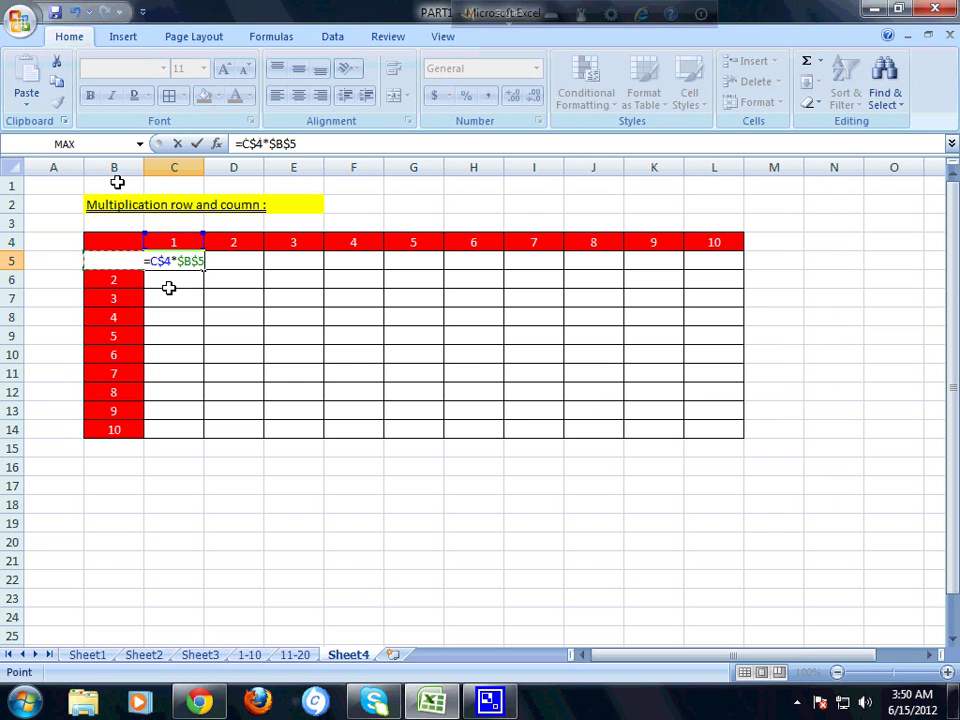
key(F4)
key(F4)
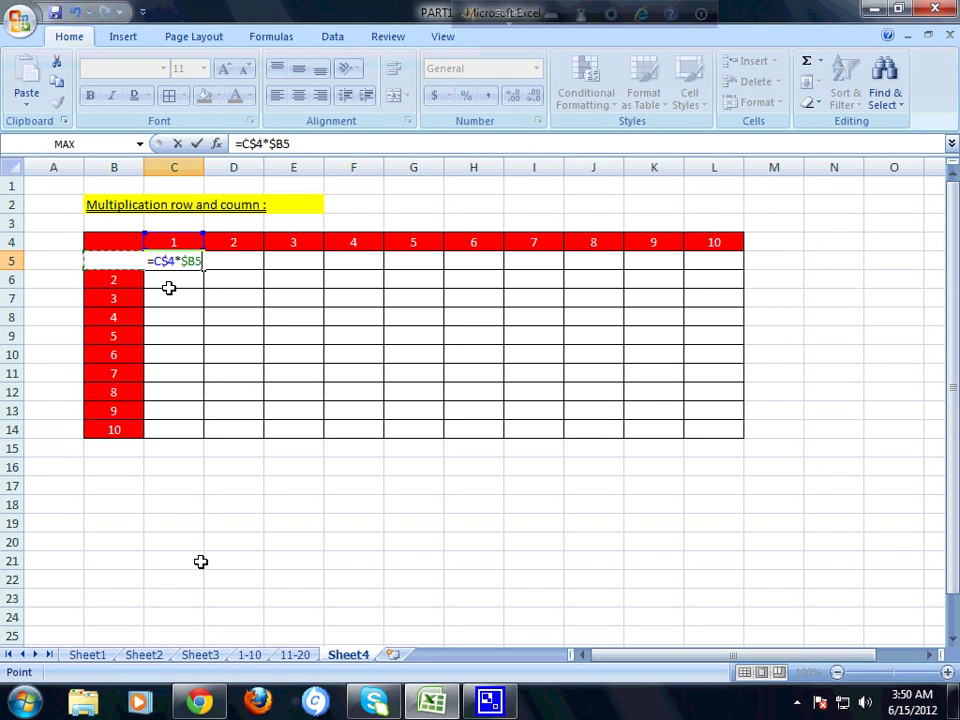
key(Return)
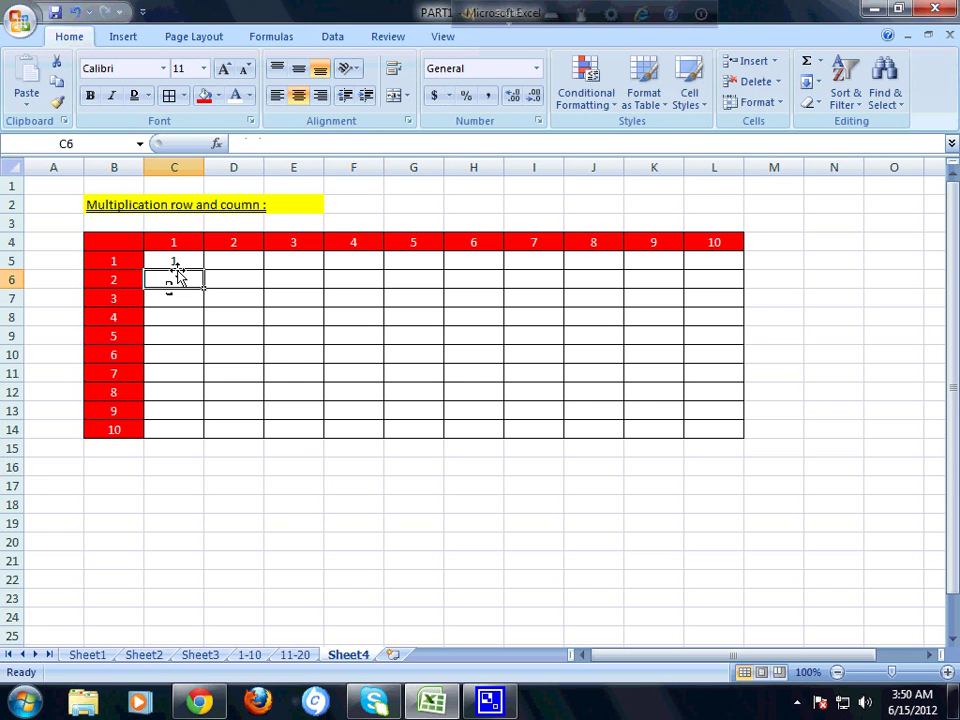
Step: Copy C5's formula across C5:L14 to produce all products from 1 to 100
click(176, 263)
right_click(177, 262)
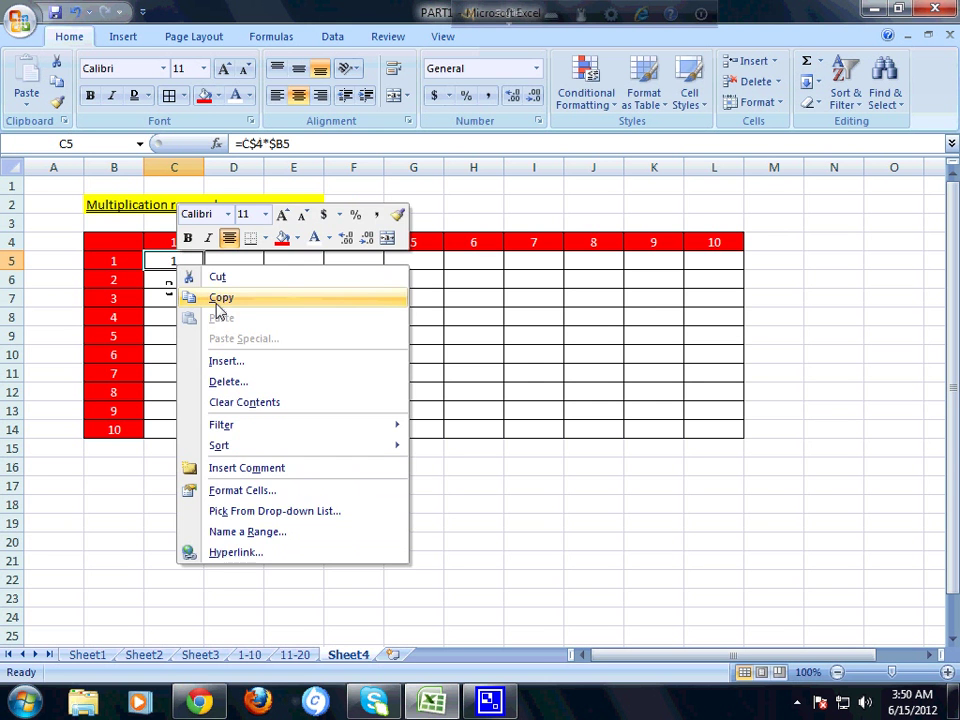
click(218, 299)
drag(176, 261, 701, 424)
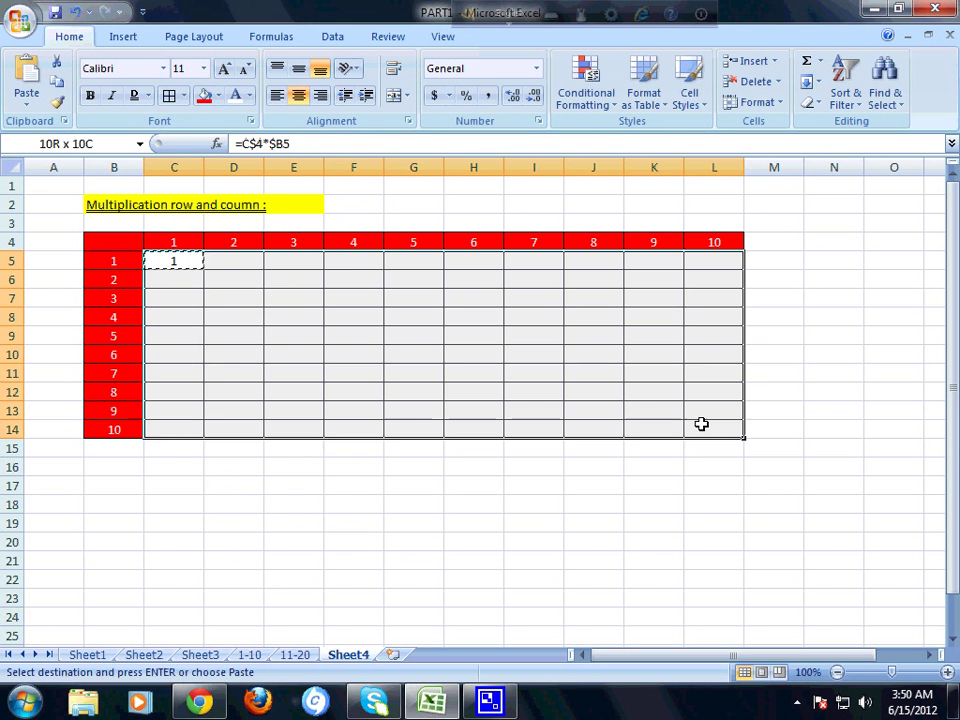
key(Return)
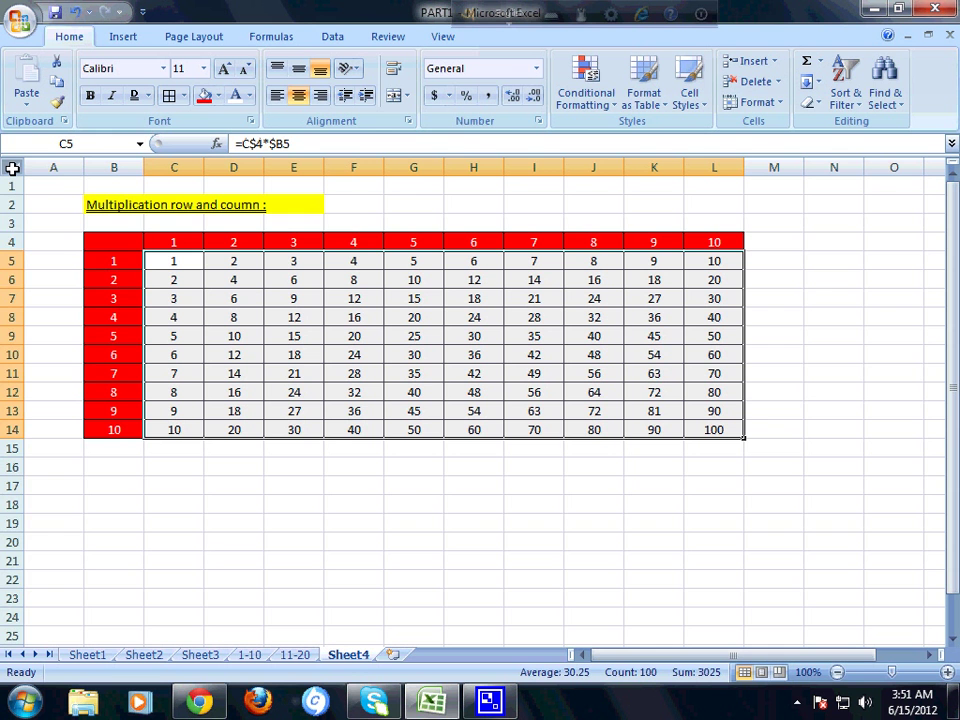
Step: Copy the entire Sheet4 contents and add a new blank worksheet
click(12, 168)
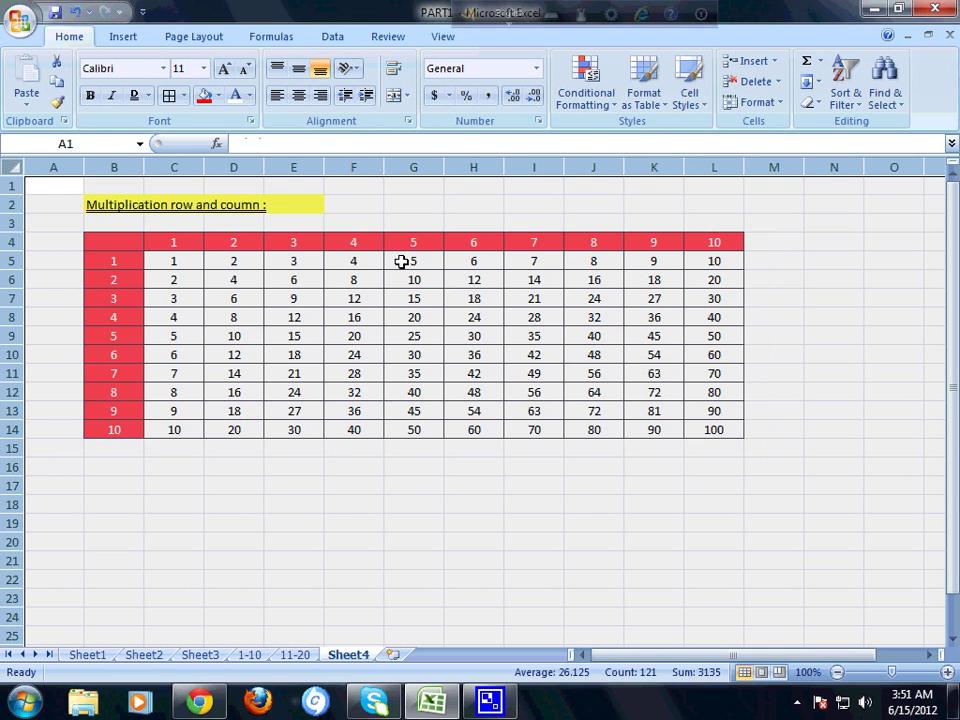
right_click(348, 458)
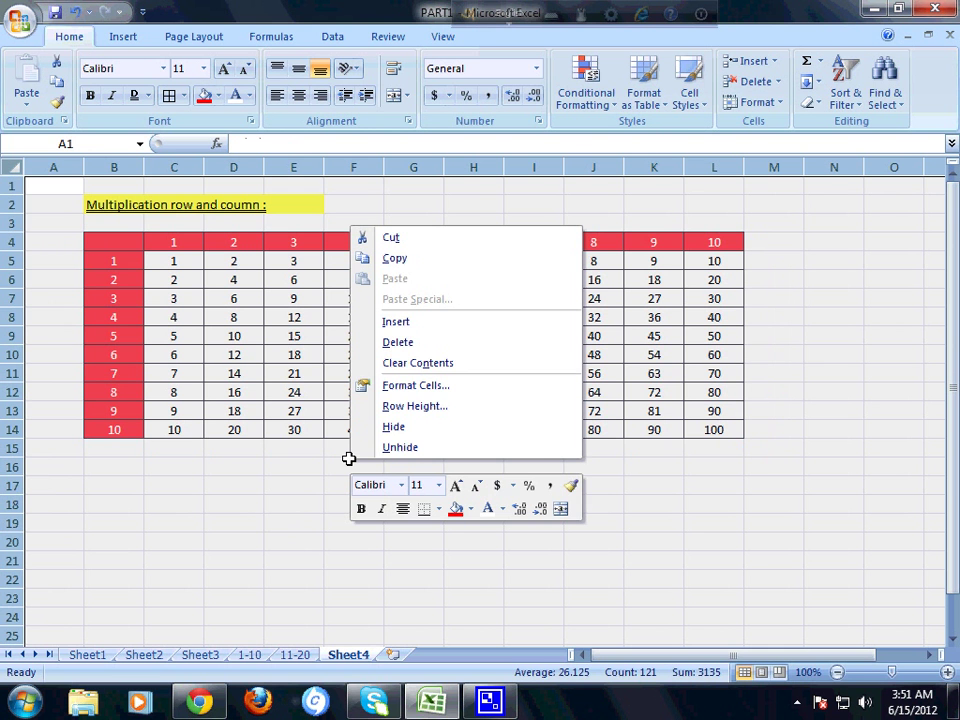
click(402, 255)
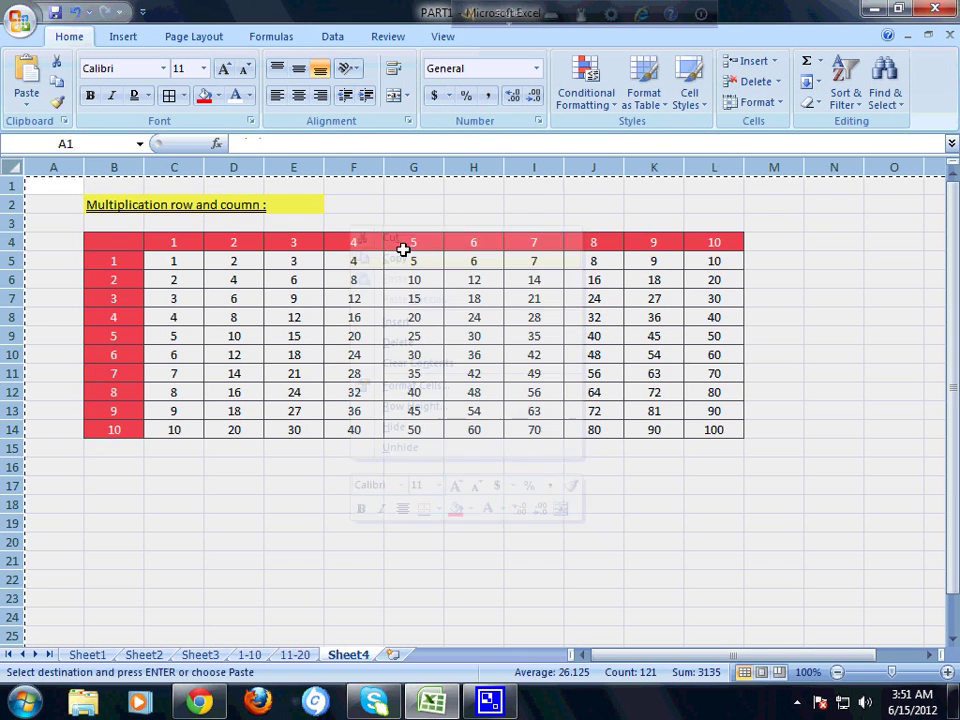
click(392, 656)
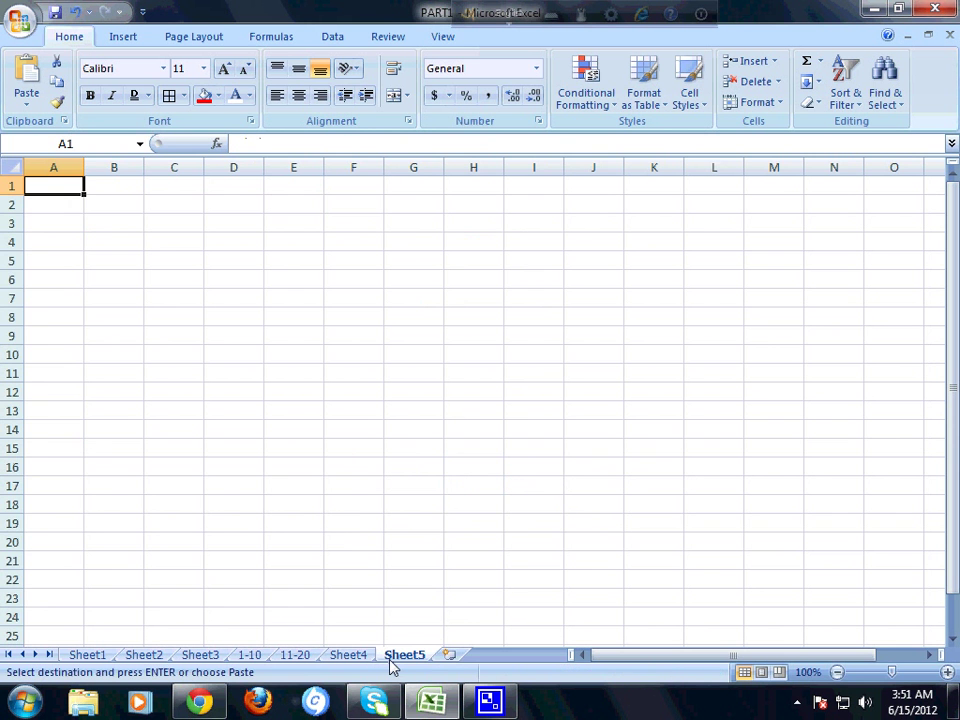
Step: Attempt pasting the table at D5 and dismiss the resulting paste warning
click(236, 275)
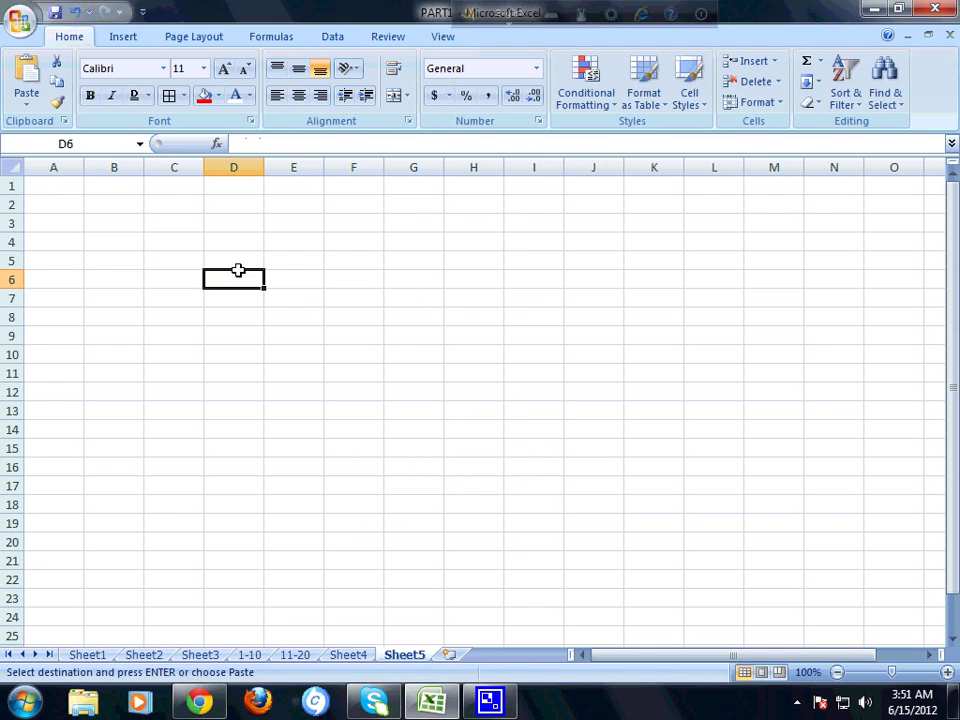
click(52, 204)
click(100, 249)
click(306, 280)
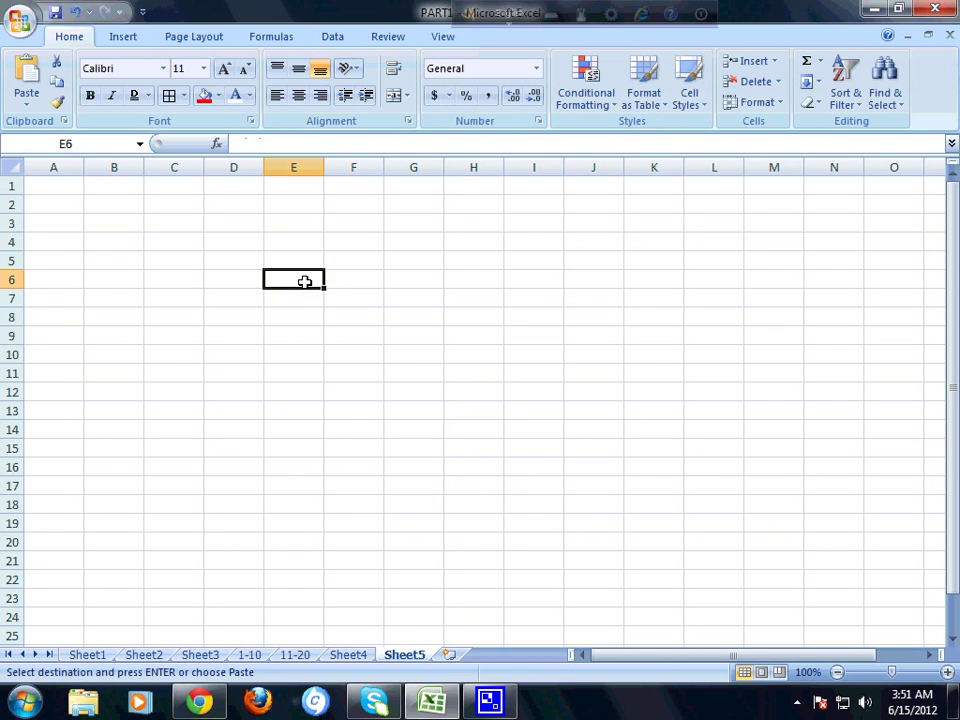
click(243, 262)
right_click(243, 262)
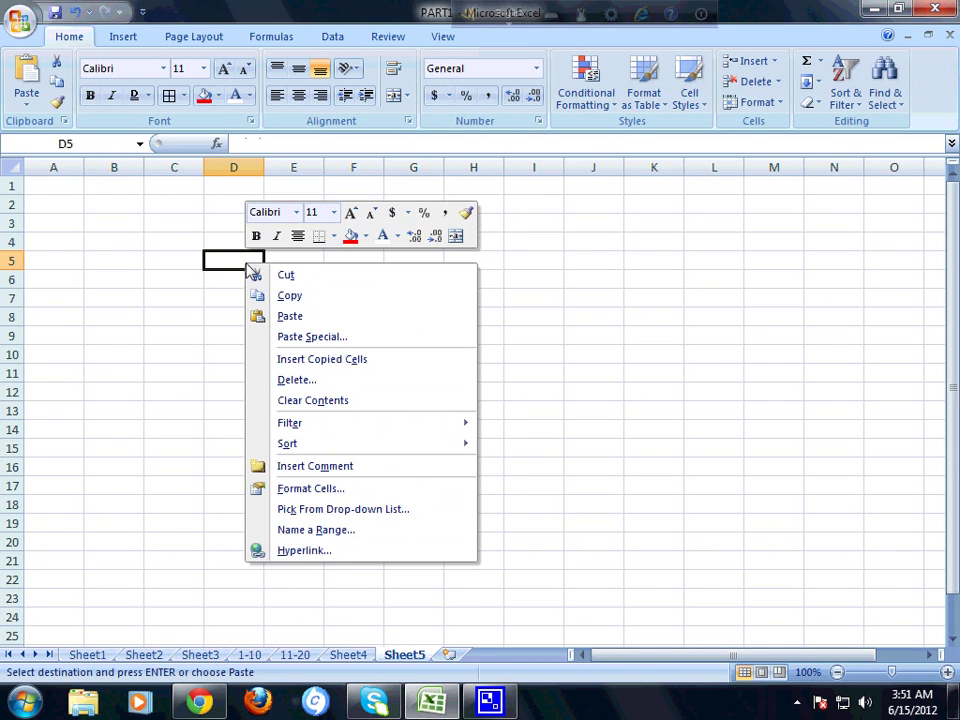
click(299, 318)
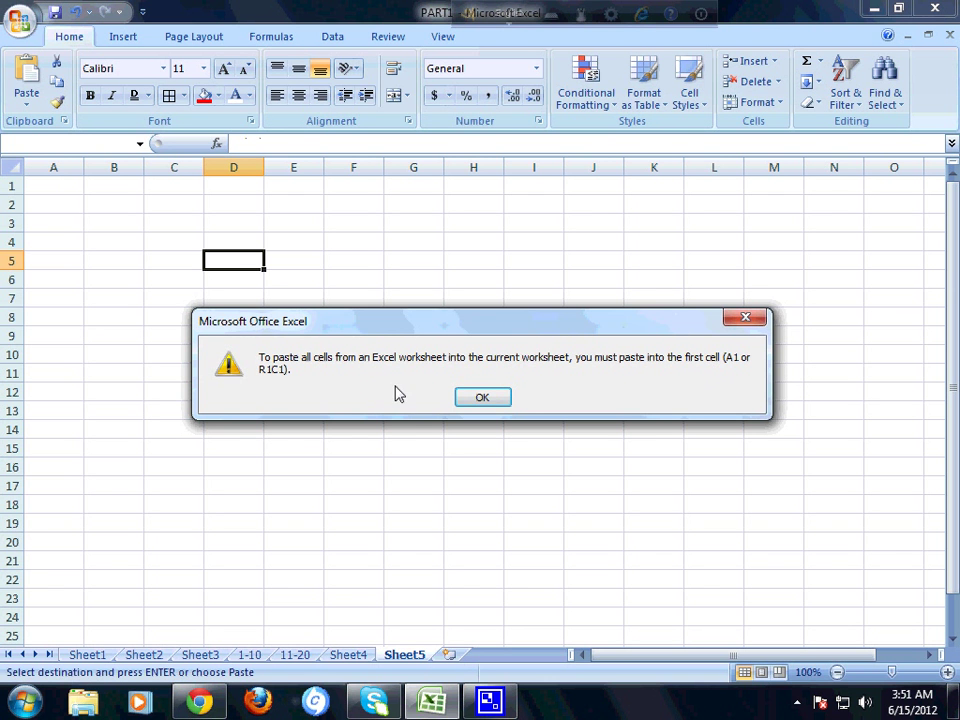
click(470, 398)
Step: Paste the copied multiplication table into Sheet5 starting at cell A1
click(72, 187)
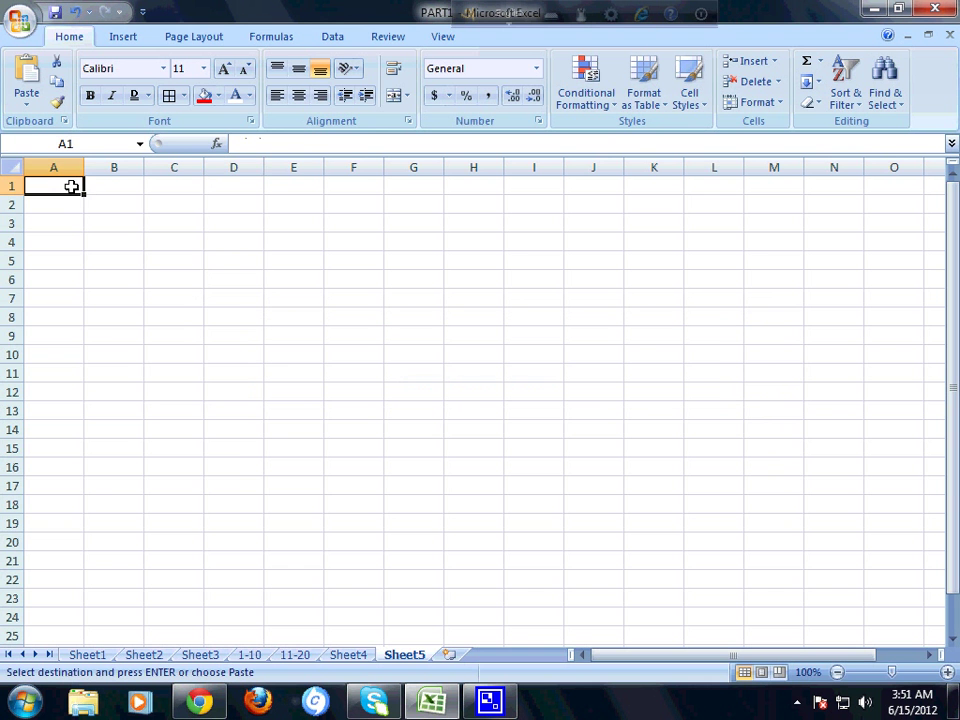
right_click(72, 187)
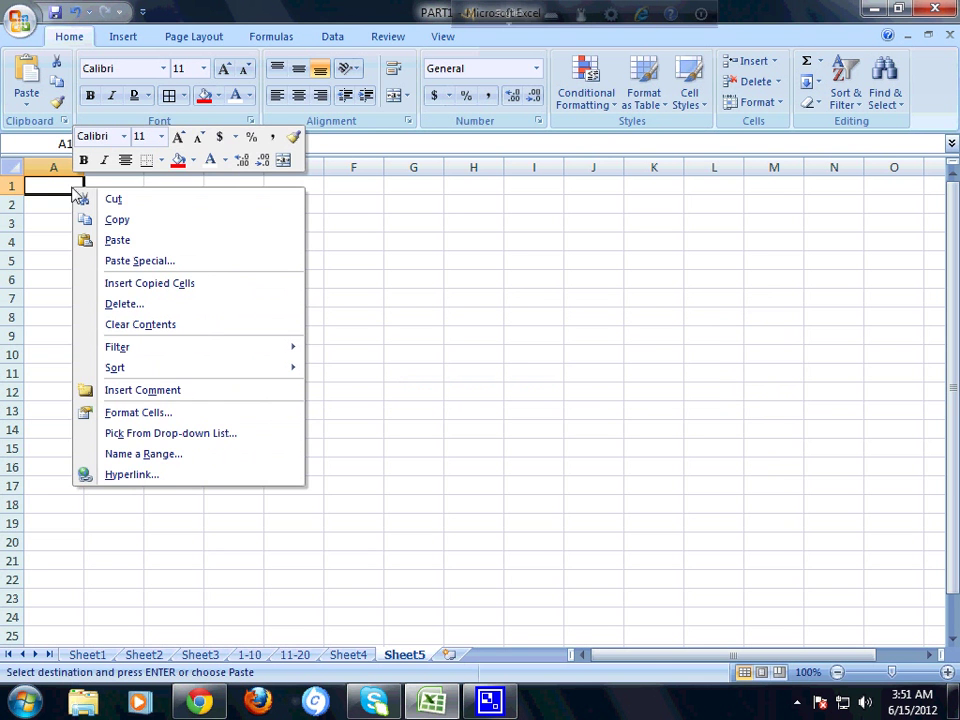
click(132, 249)
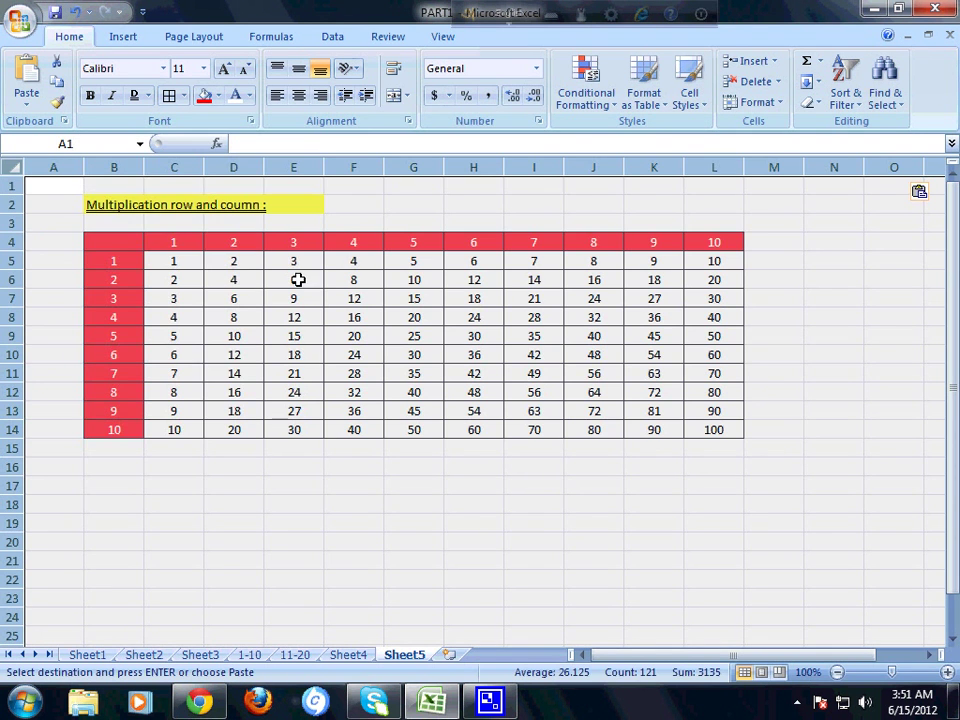
click(360, 522)
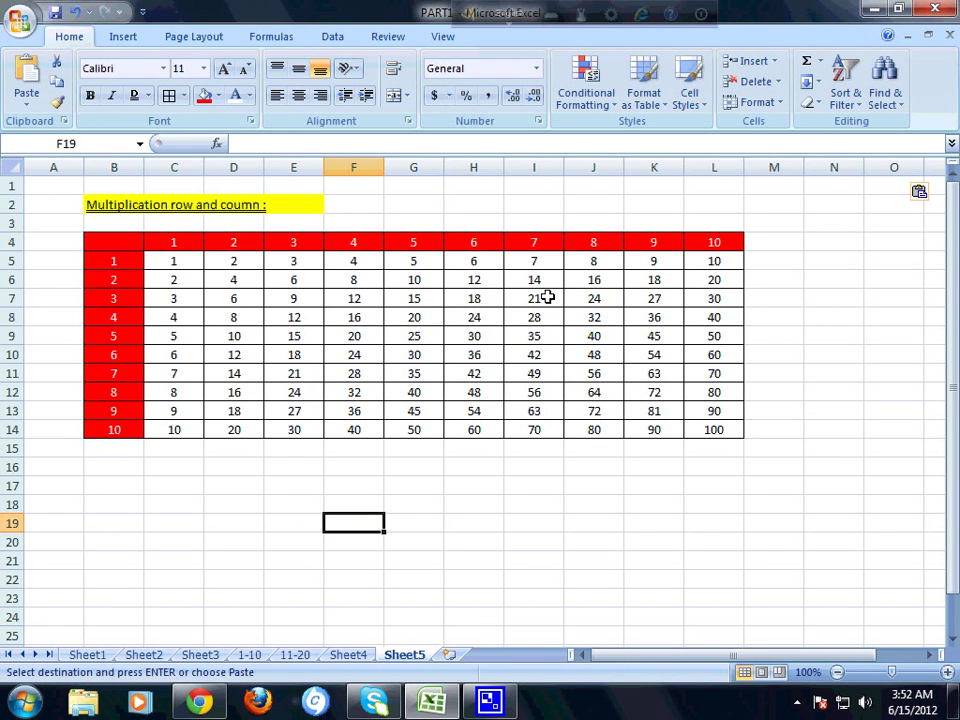
Step: Fill Sheet5's headers C4:L4 and B5:B14 with 11–20, giving products 121–400
click(170, 246)
text(1)
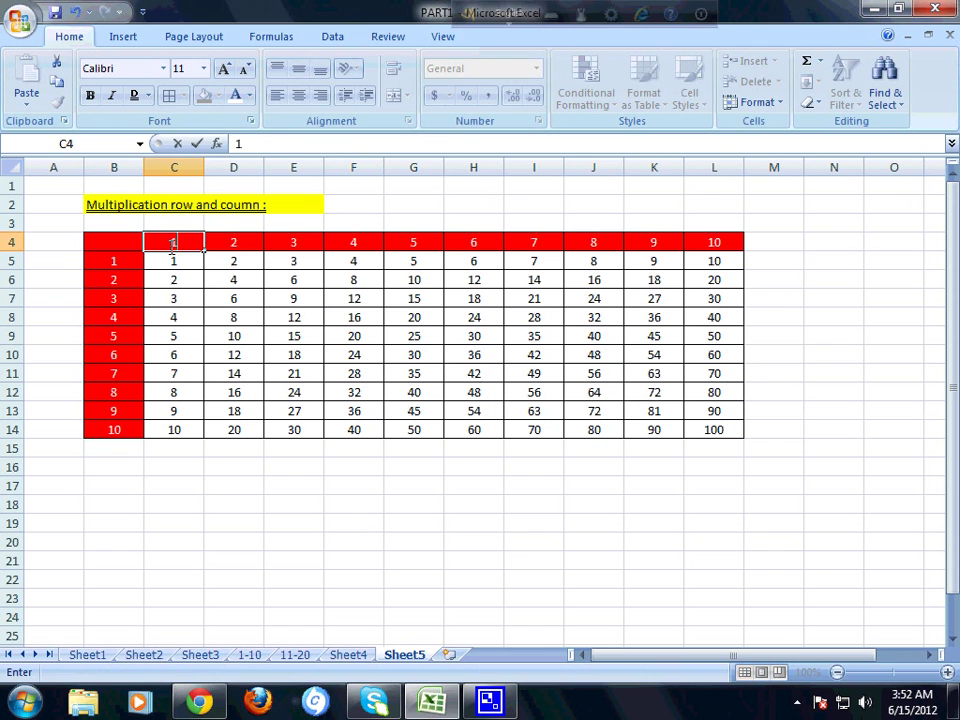
text(1)
drag(204, 249, 739, 239)
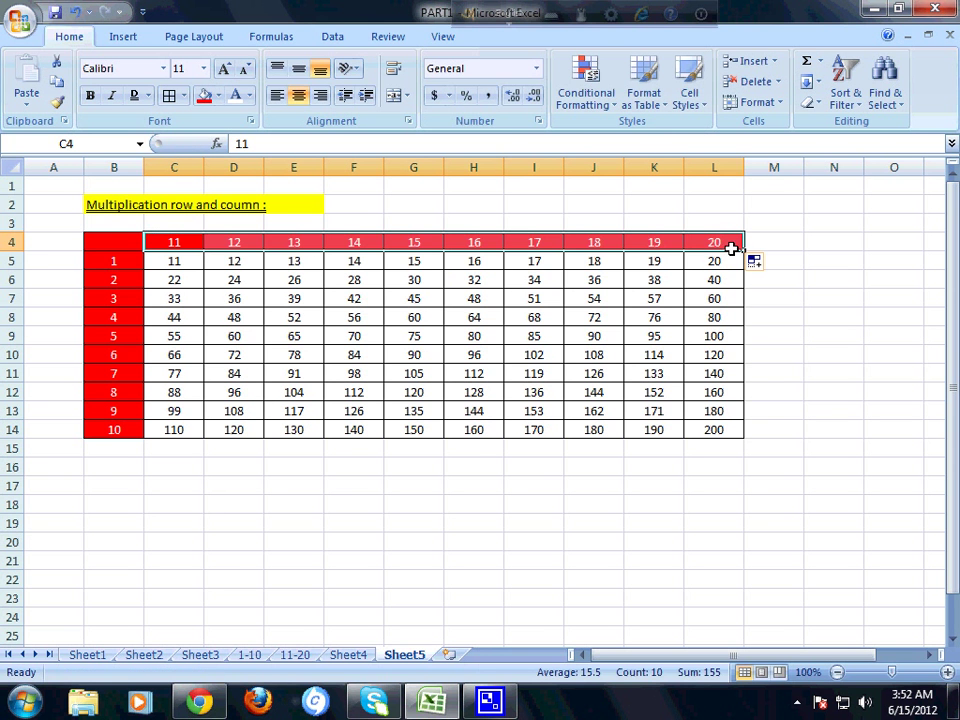
click(108, 261)
text(11)
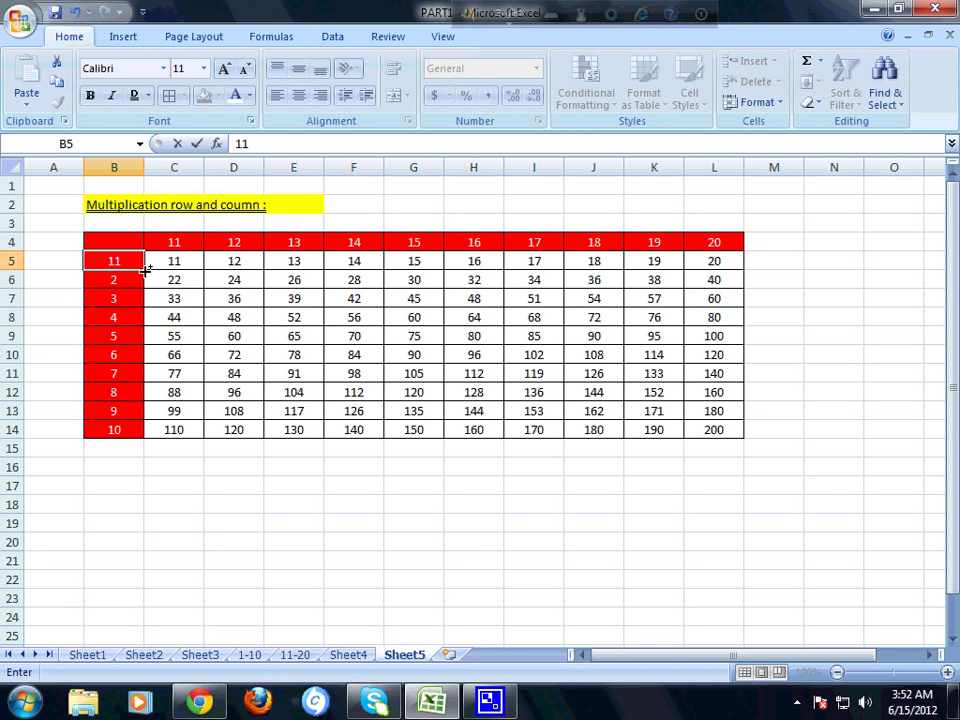
mouse_move(144, 270)
mouse_down()
mouse_move(129, 420)
mouse_move(120, 428)
mouse_up()
click(172, 485)
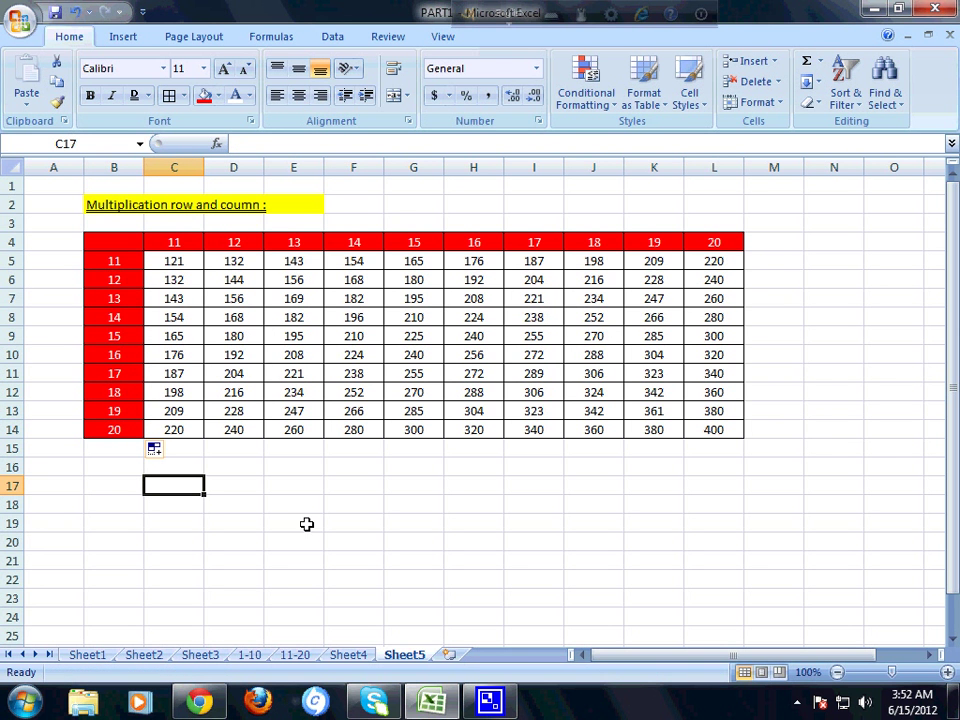
click(362, 660)
Step: Rename the Sheet4 tab to 'a'
key(ctrl+Page_Down)
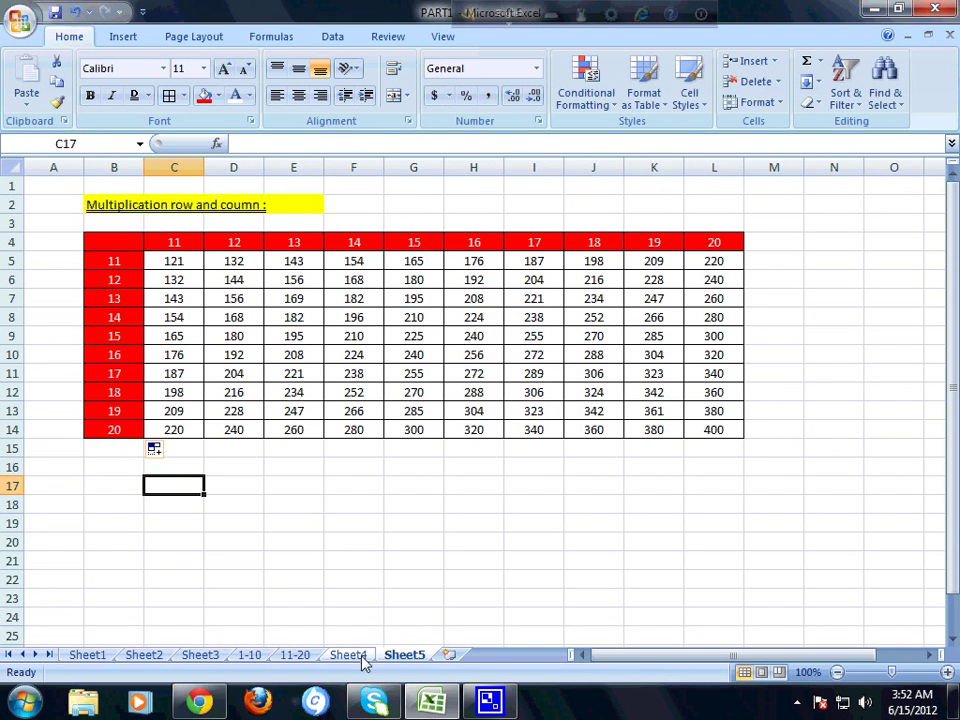
key(ctrl+Page_Up)
double_click(350, 655)
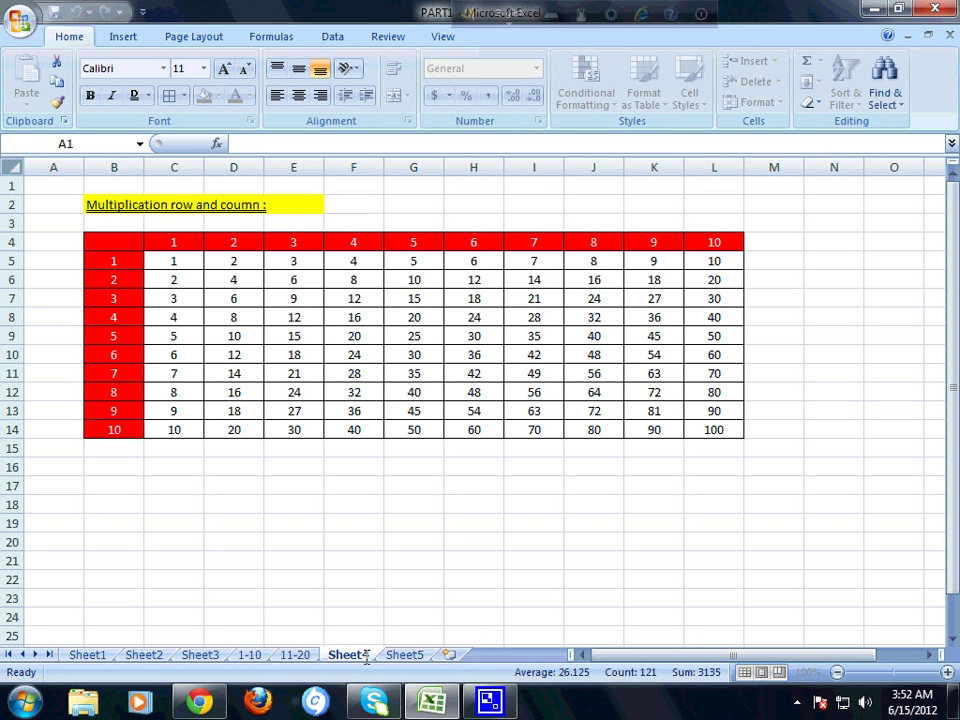
text(a)
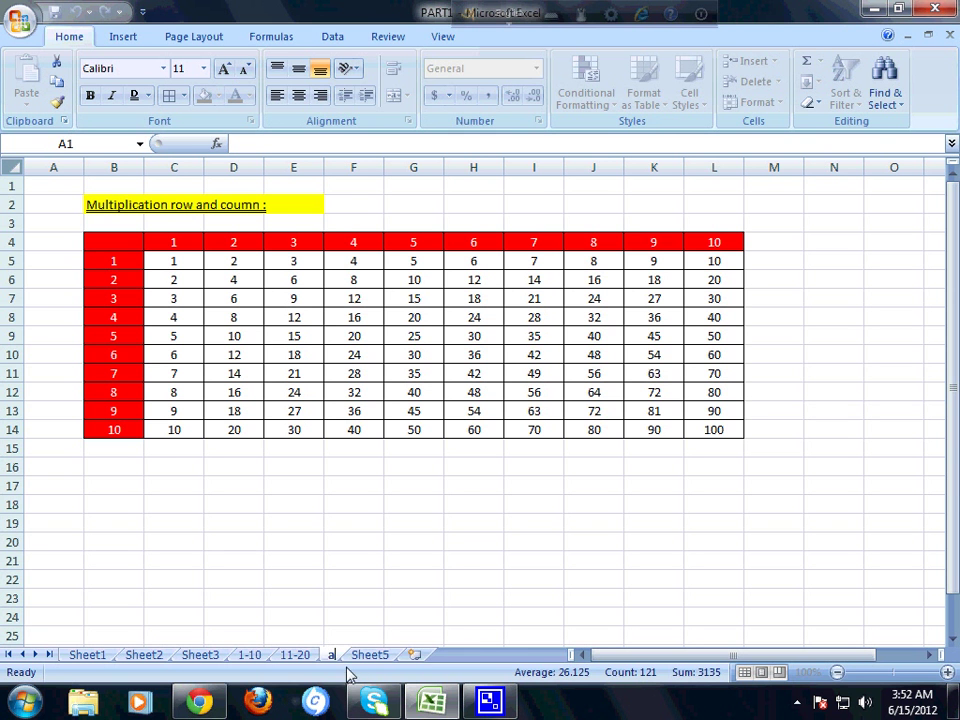
click(366, 660)
Step: Rename the Sheet5 tab to 'b'
double_click(368, 655)
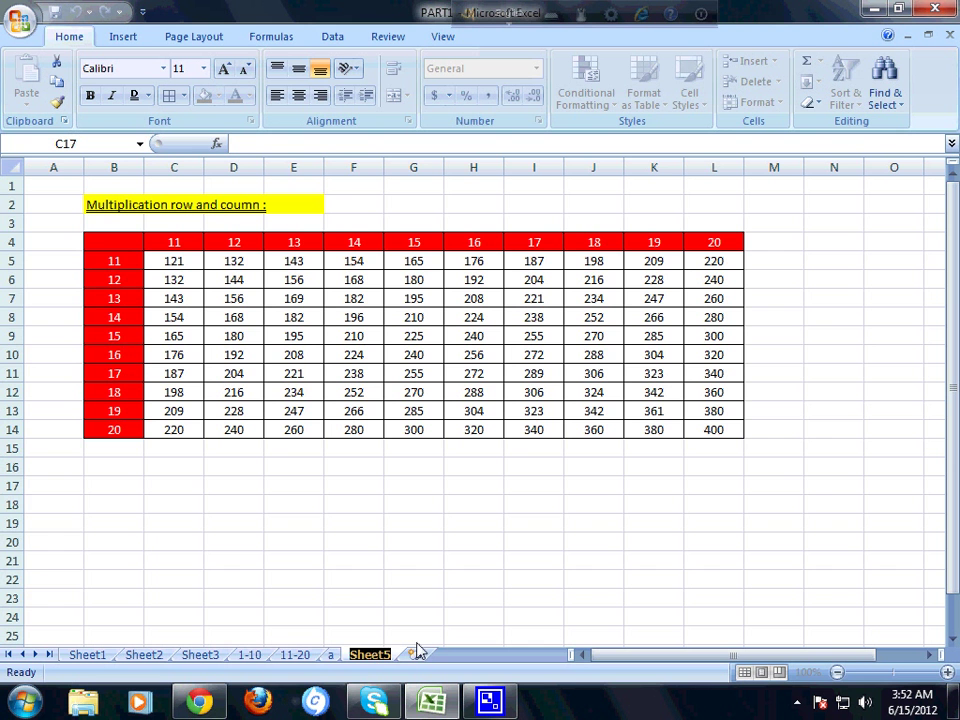
key(BackSpace)
text(b)
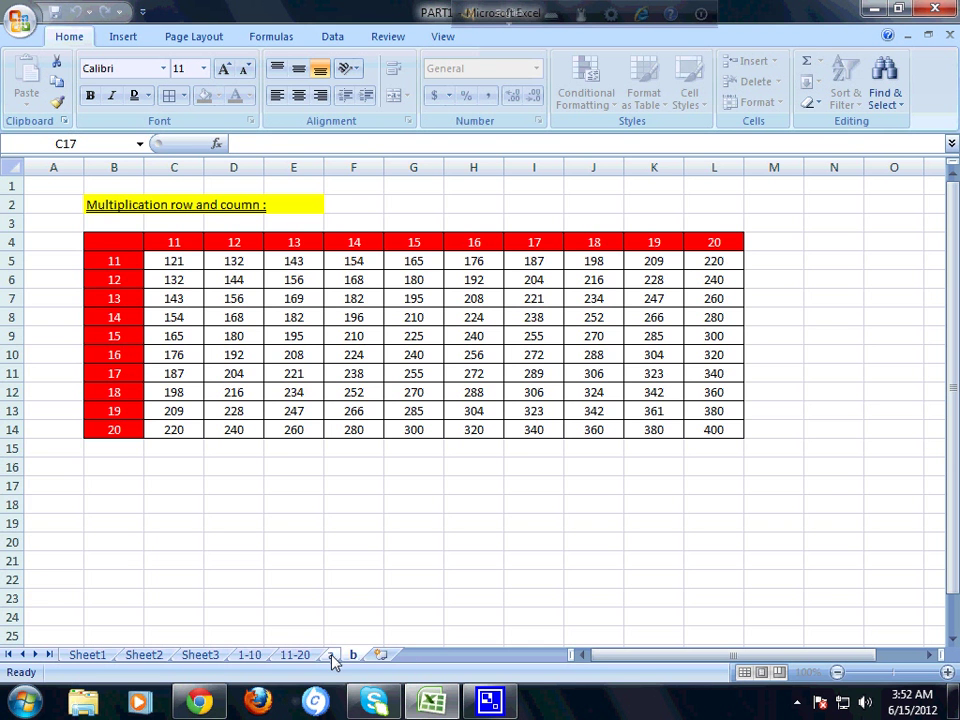
click(331, 655)
Step: Switch between sheets a and b to compare the 1–10 and 11–20 tables
click(353, 658)
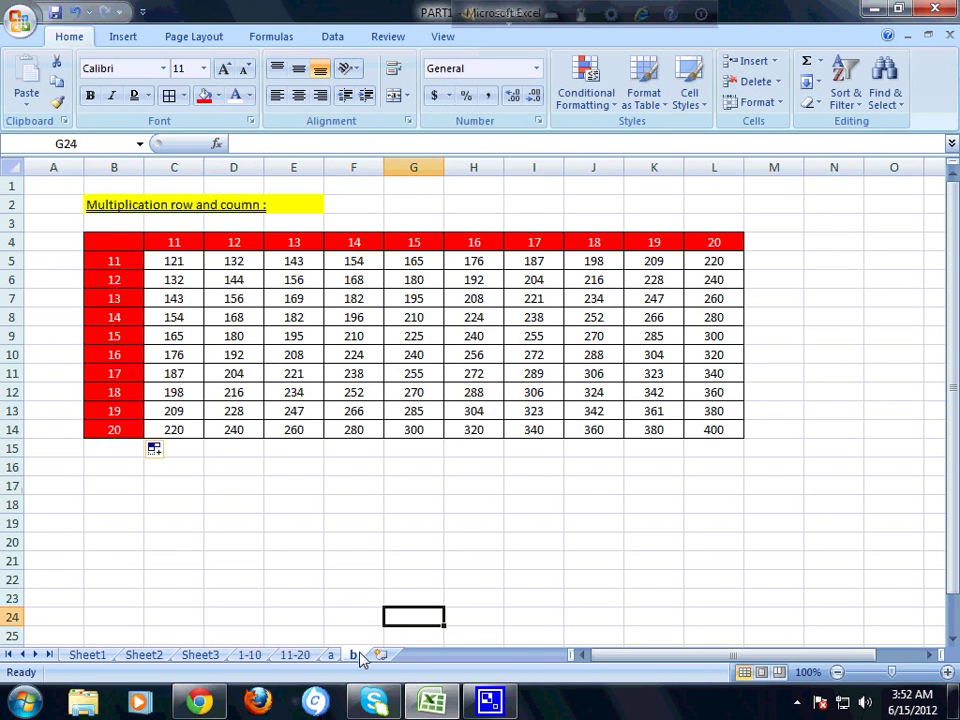
click(333, 656)
click(354, 657)
click(333, 657)
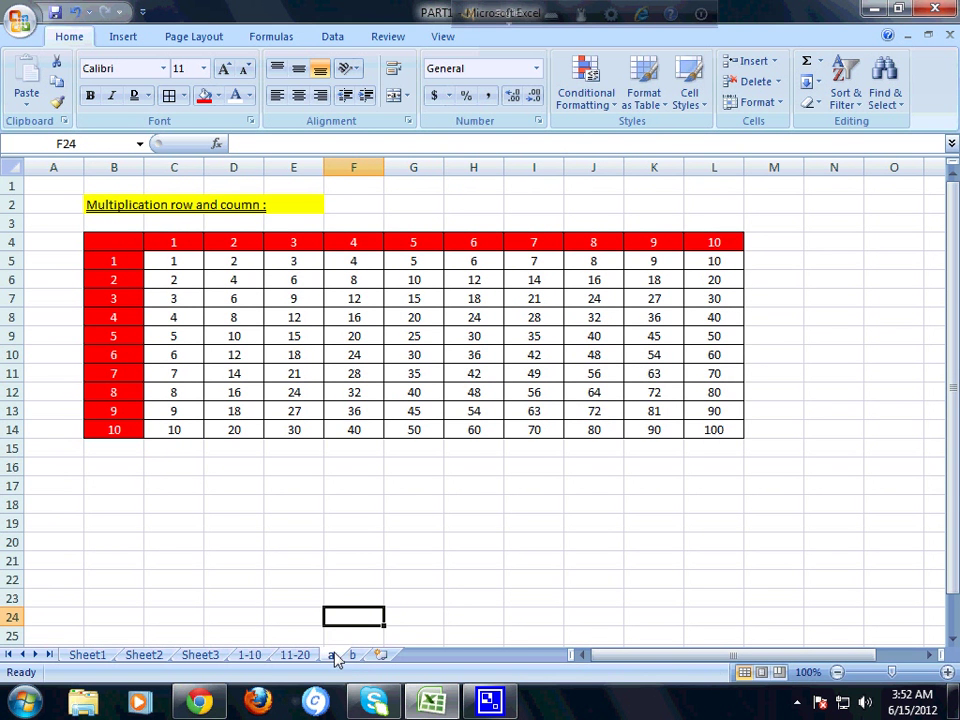
click(352, 657)
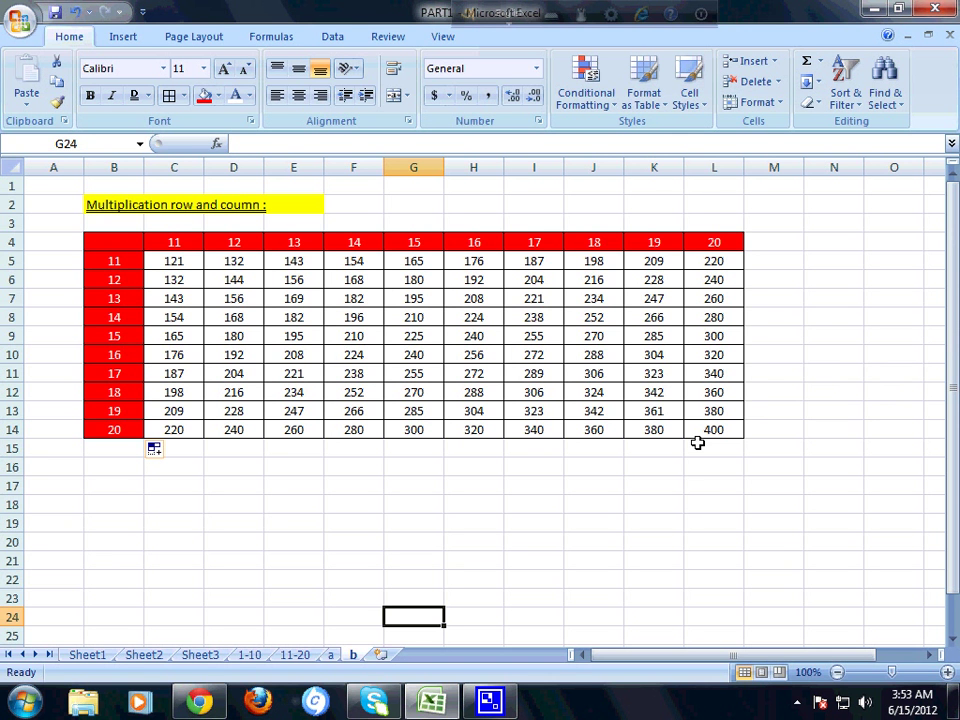
click(697, 492)
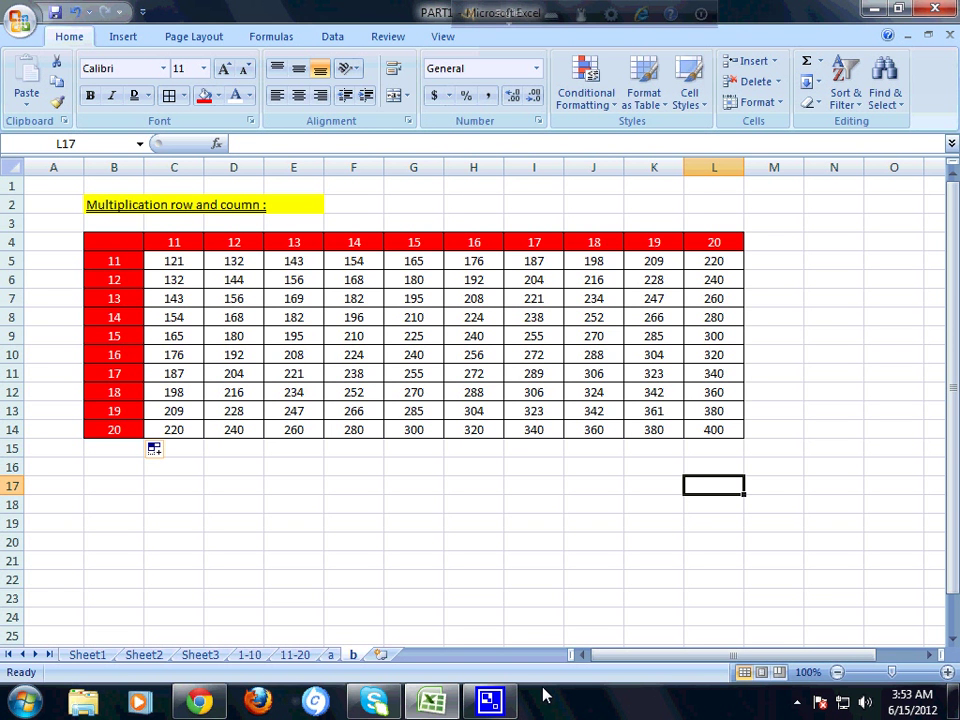
Step: Minimize the workbook to the desktop and bring up the screen recorder's window
click(432, 703)
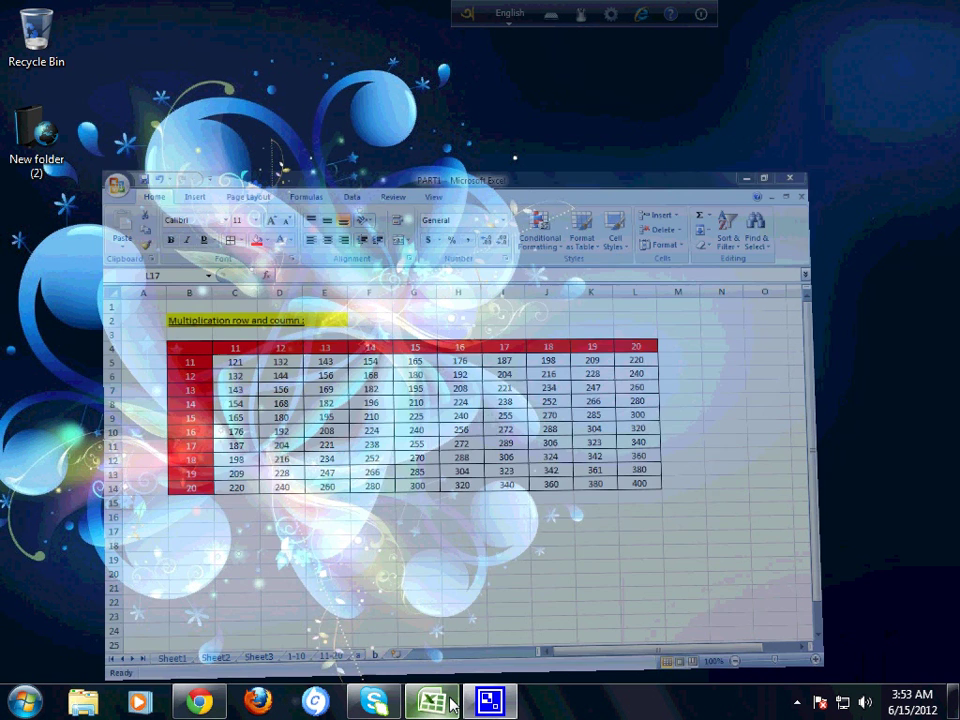
click(796, 702)
click(794, 610)
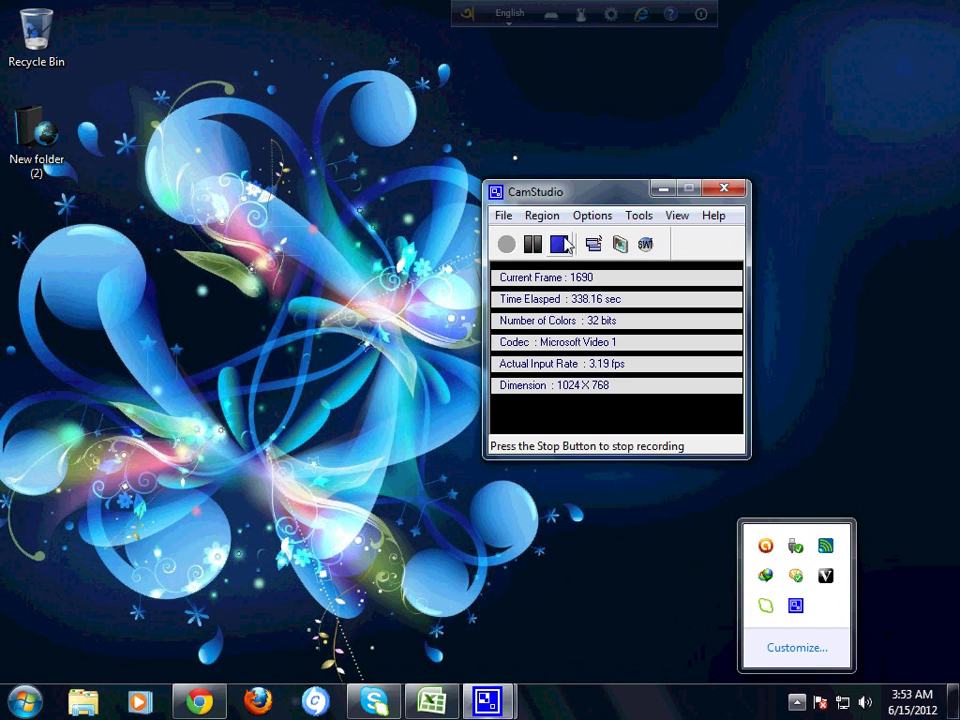